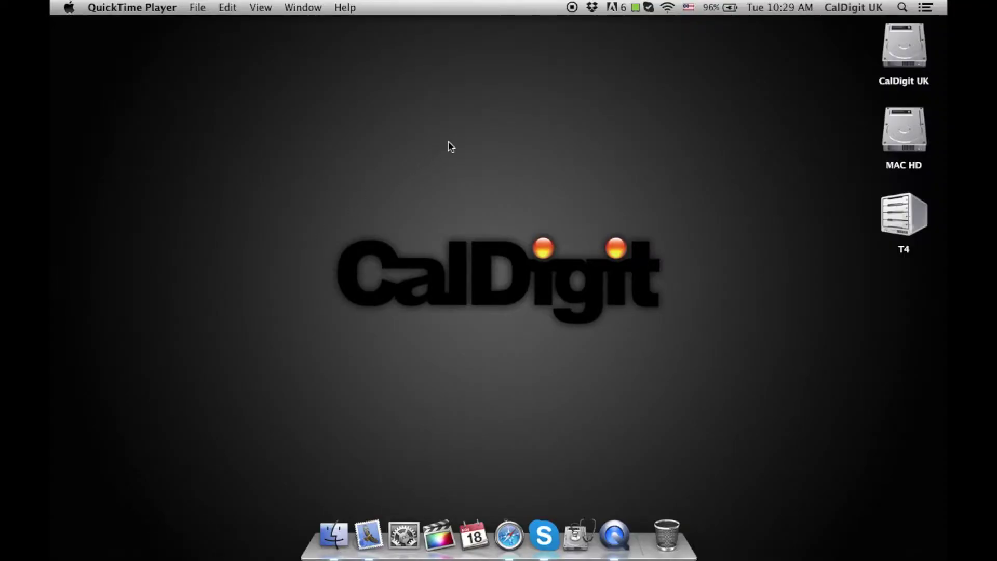
Open CalDigit Drive Utility from the menu bar and go to its Disk Utility RAID Management page
click(635, 8)
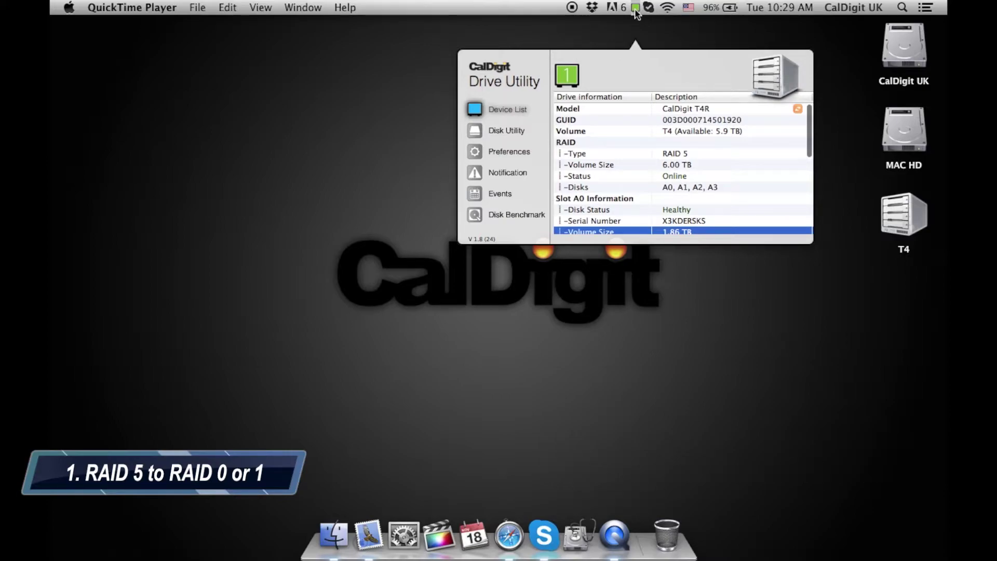
click(521, 131)
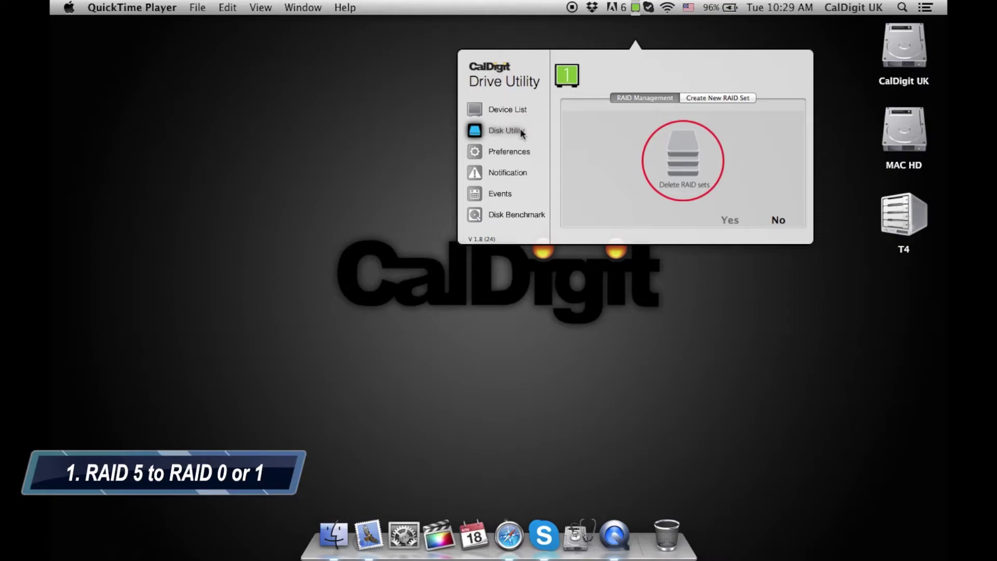
Delete the RAID 5 set on disks A0–A3, confirm the erase, and dismiss the Disk Not Ejected notice
click(680, 159)
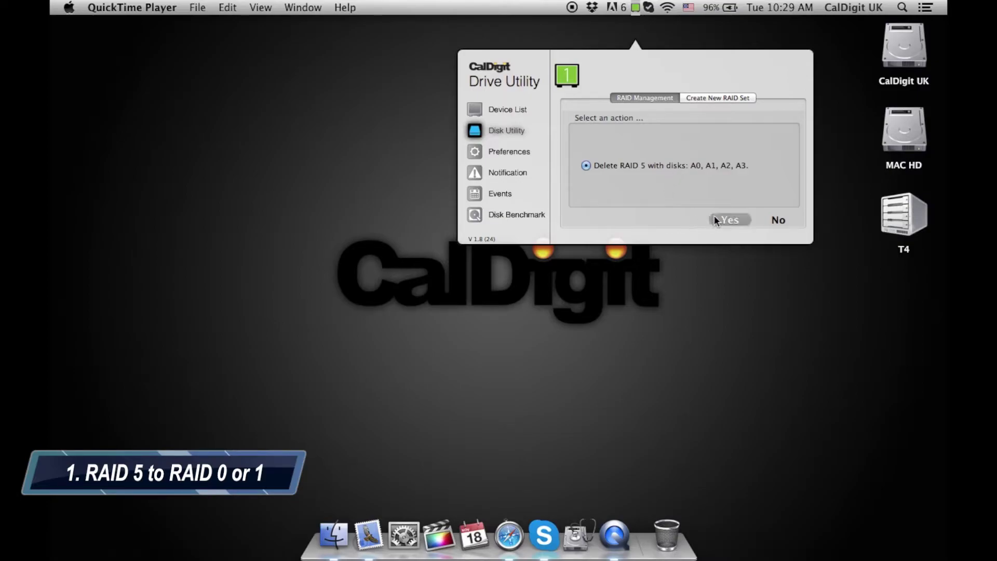
click(729, 221)
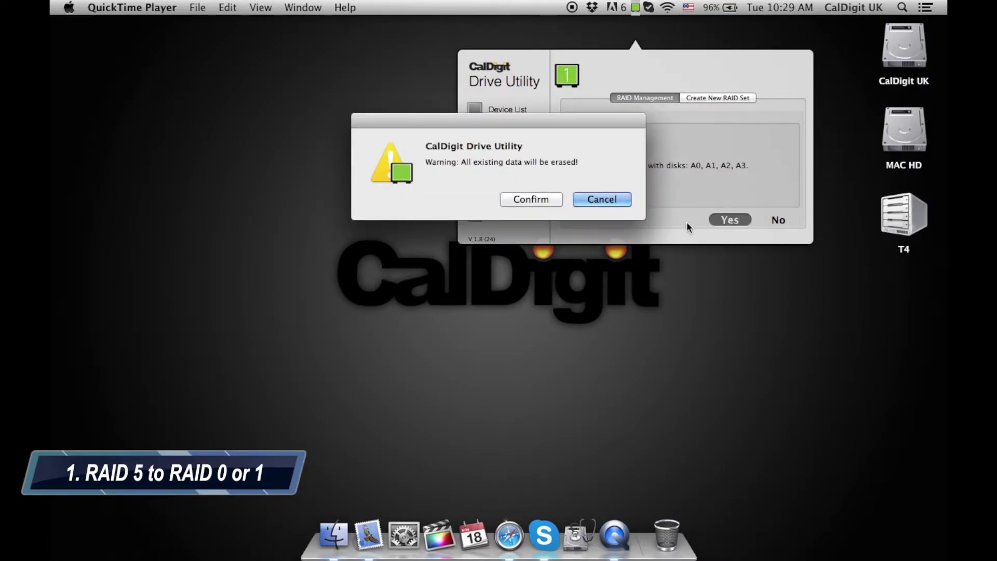
click(523, 200)
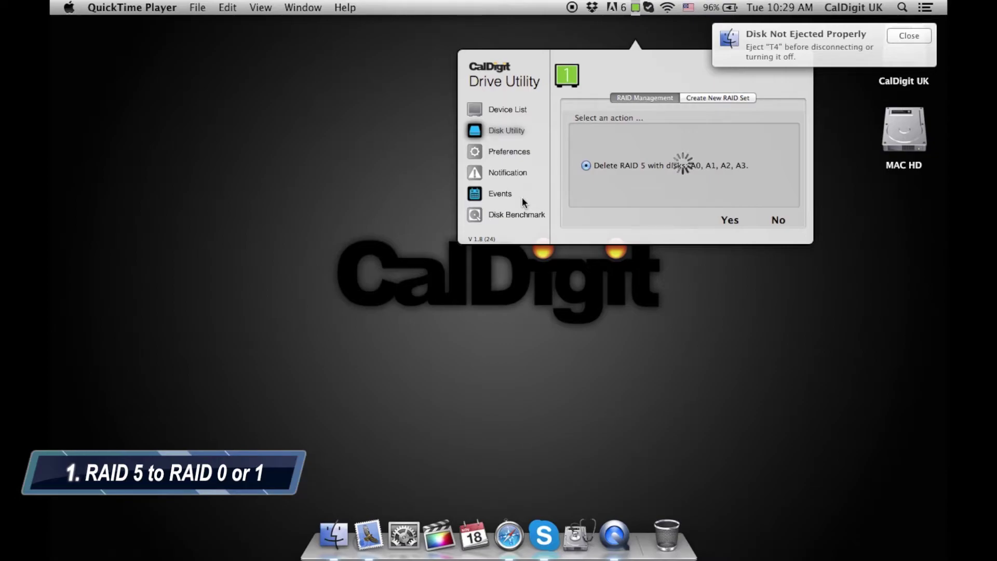
click(910, 35)
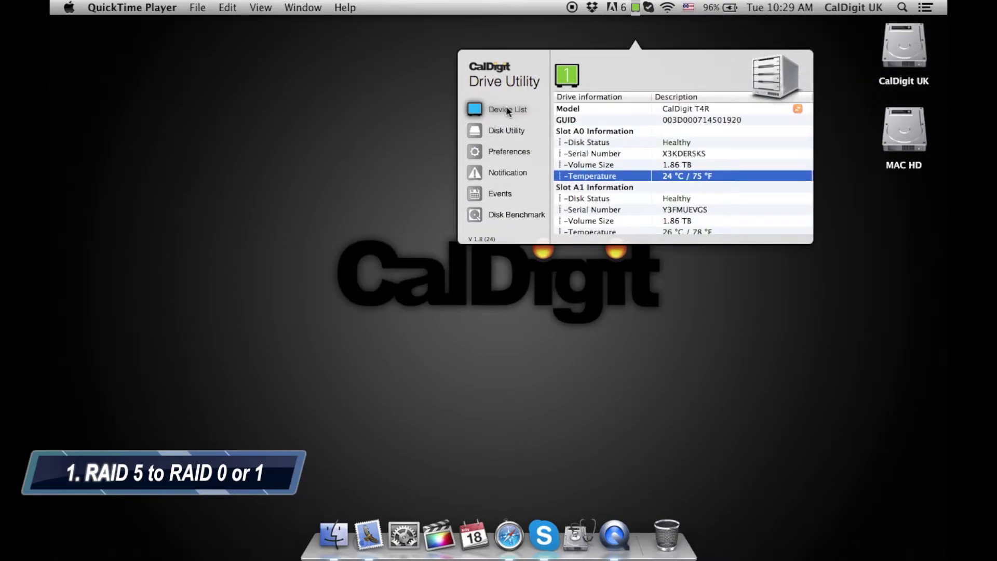
Create a RAID 0 set across disks A0–A3 with its partition named T4, confirming the erase
click(520, 135)
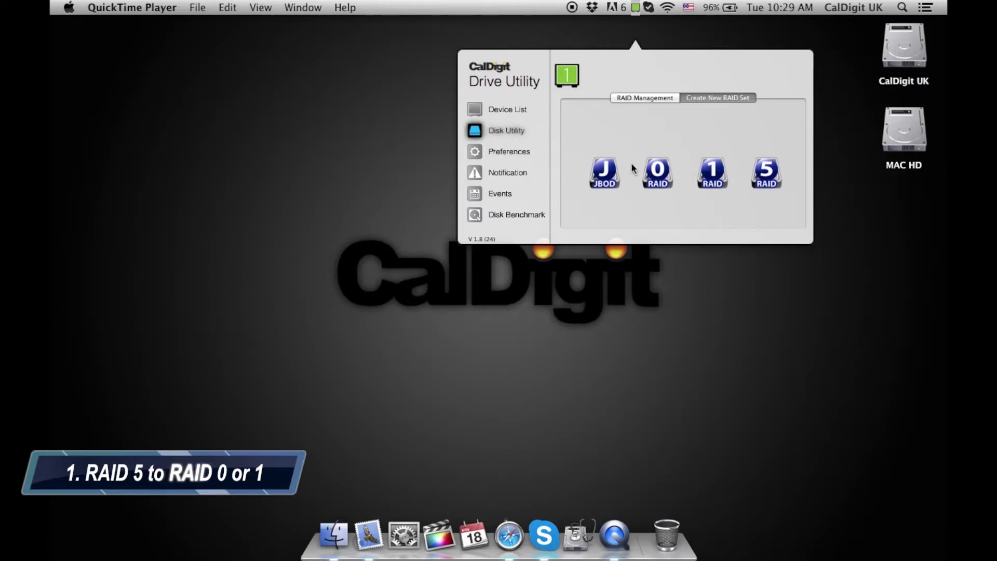
click(651, 172)
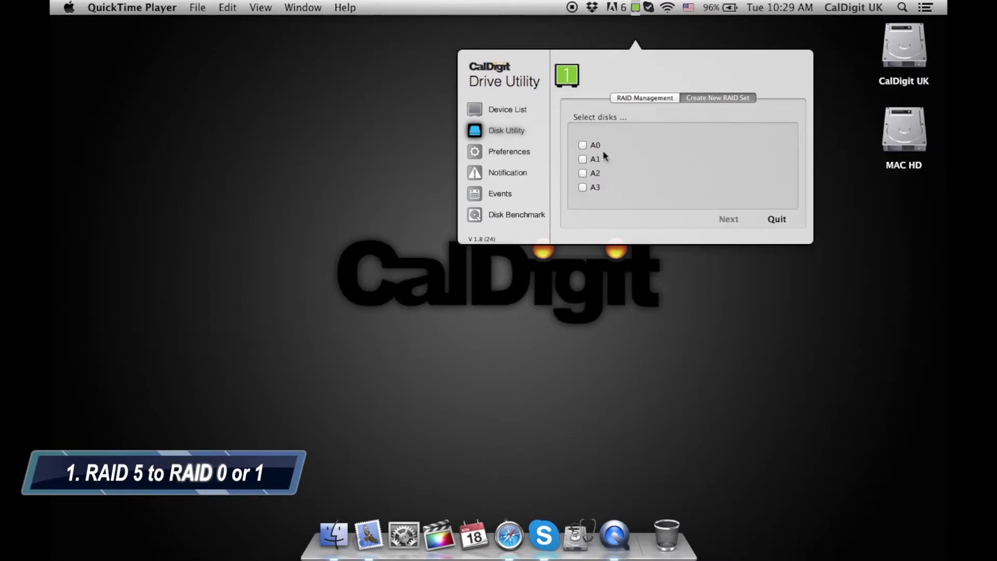
click(583, 145)
click(583, 159)
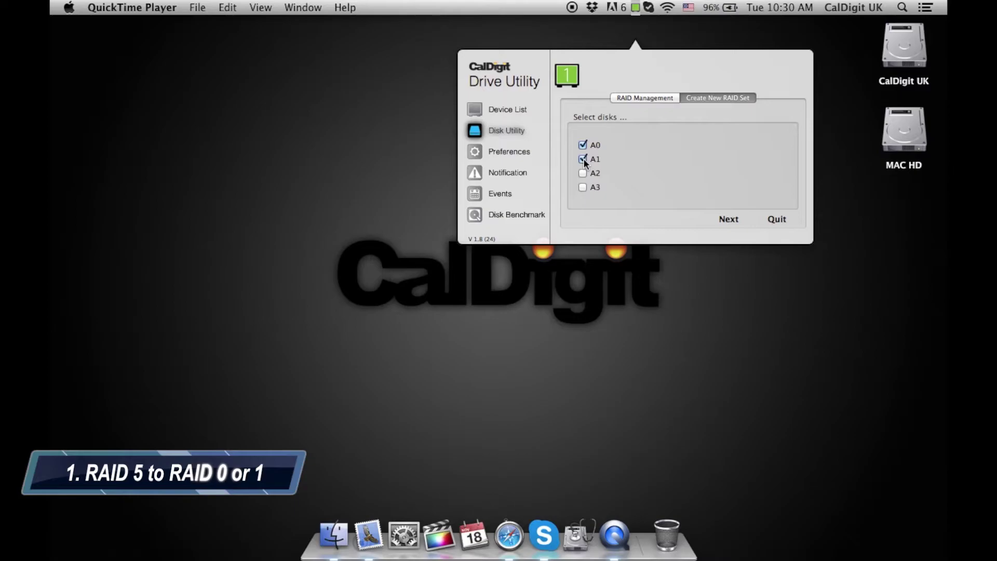
click(583, 173)
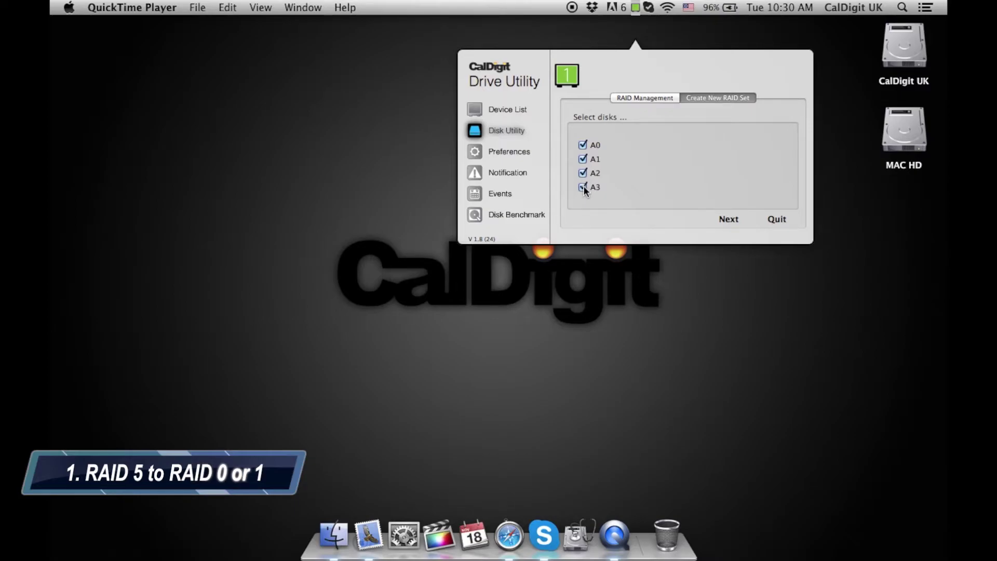
click(725, 218)
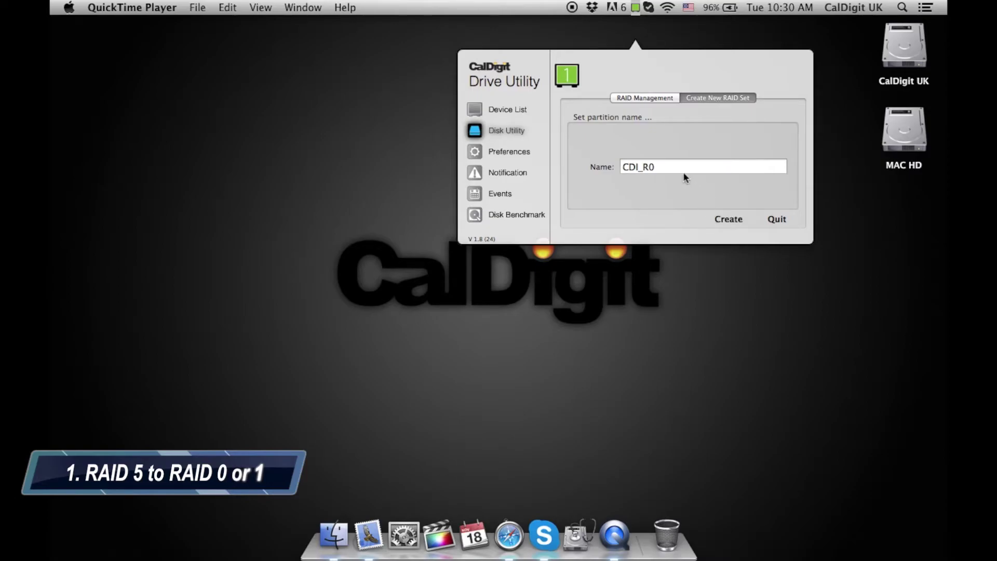
key(Tab)
text(T4)
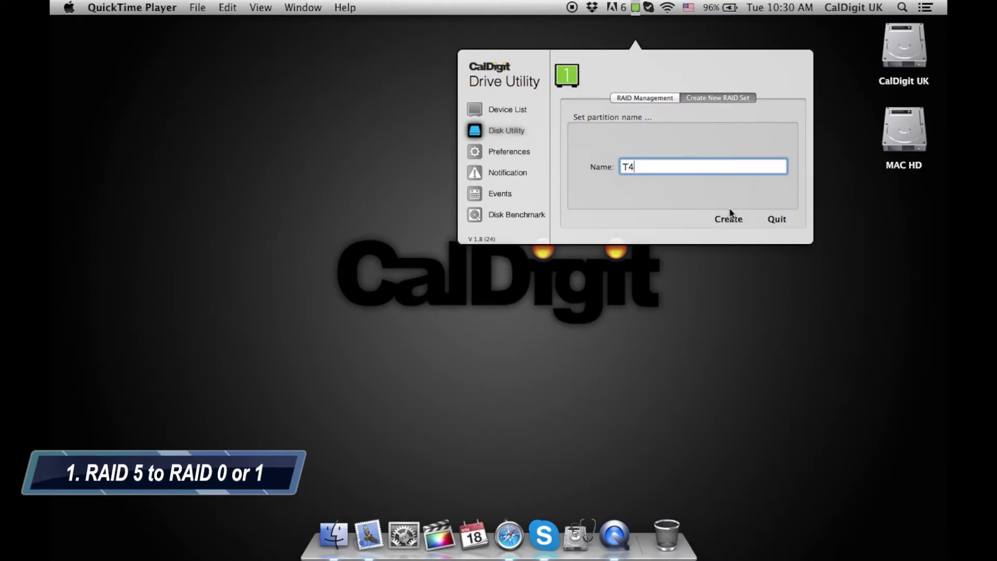
click(731, 217)
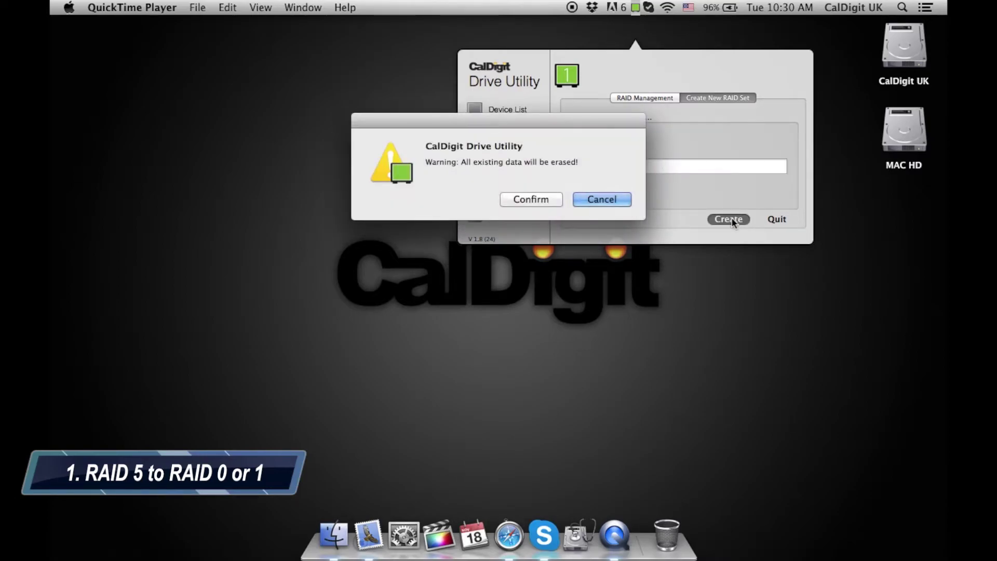
click(528, 198)
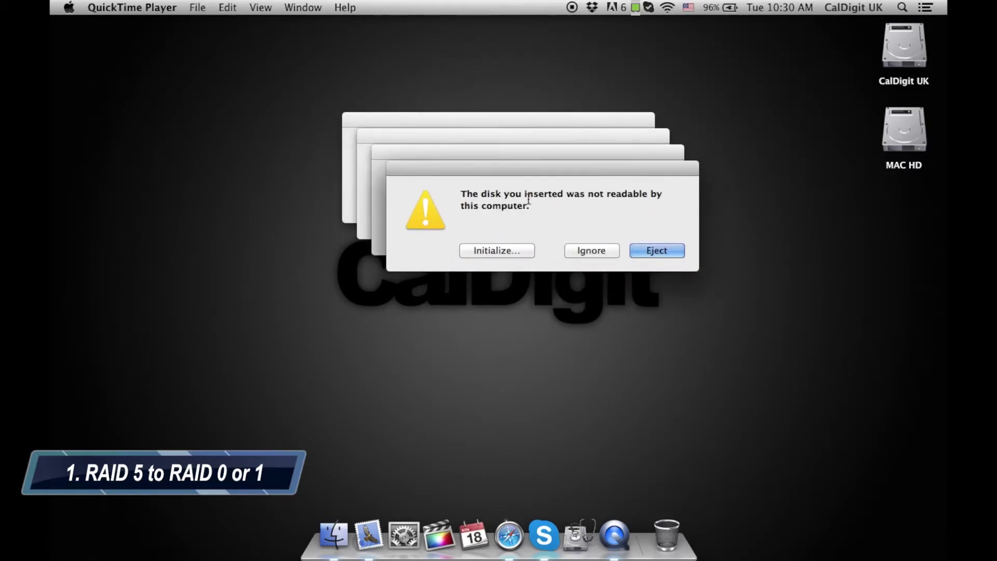
Ignore the stacked 'The disk you inserted was not readable' alerts one after another
click(594, 252)
click(577, 234)
click(560, 218)
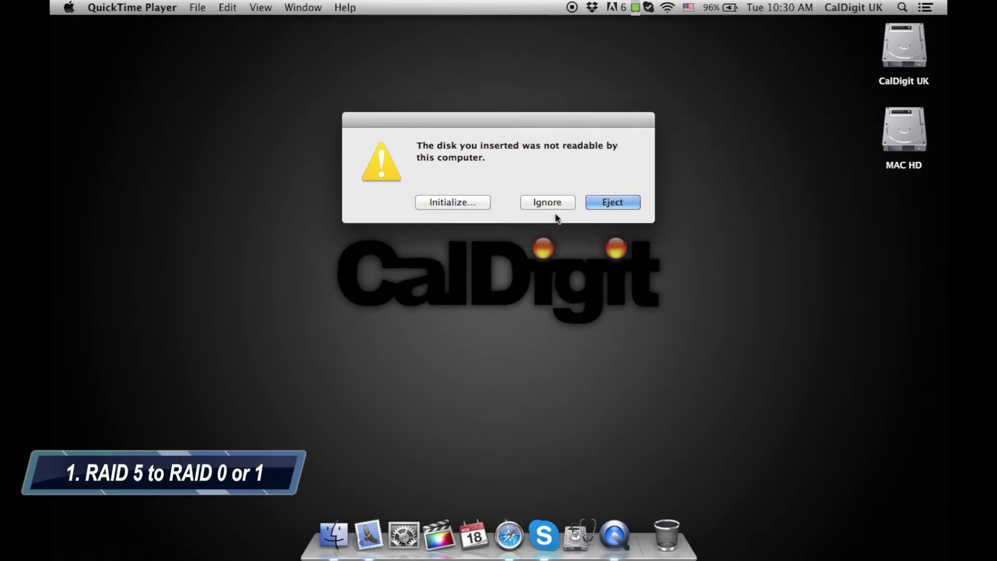
click(540, 201)
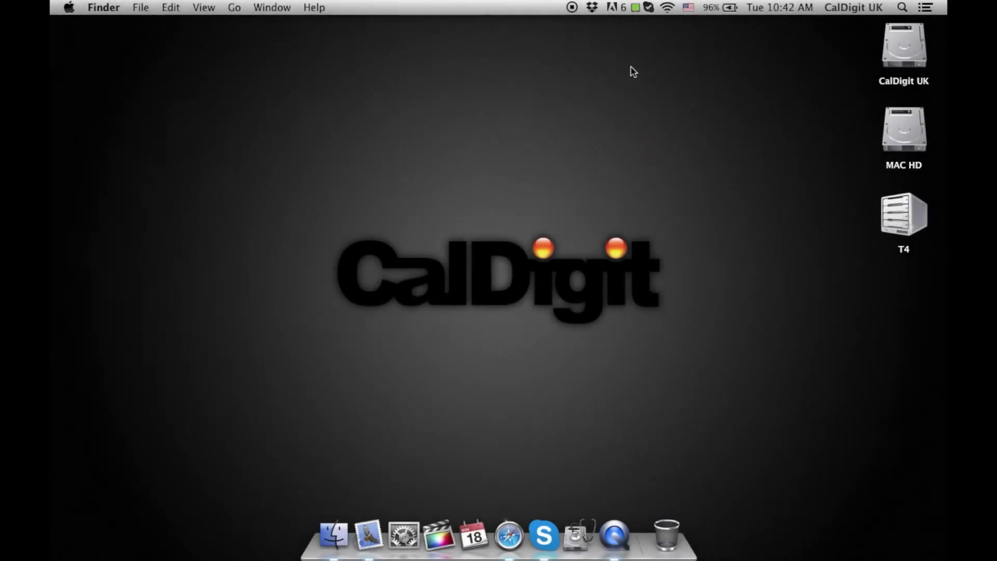
Reopen CalDigit Drive Utility and go to RAID Management for the 8.0 TB RAID 0 T4 set
click(636, 8)
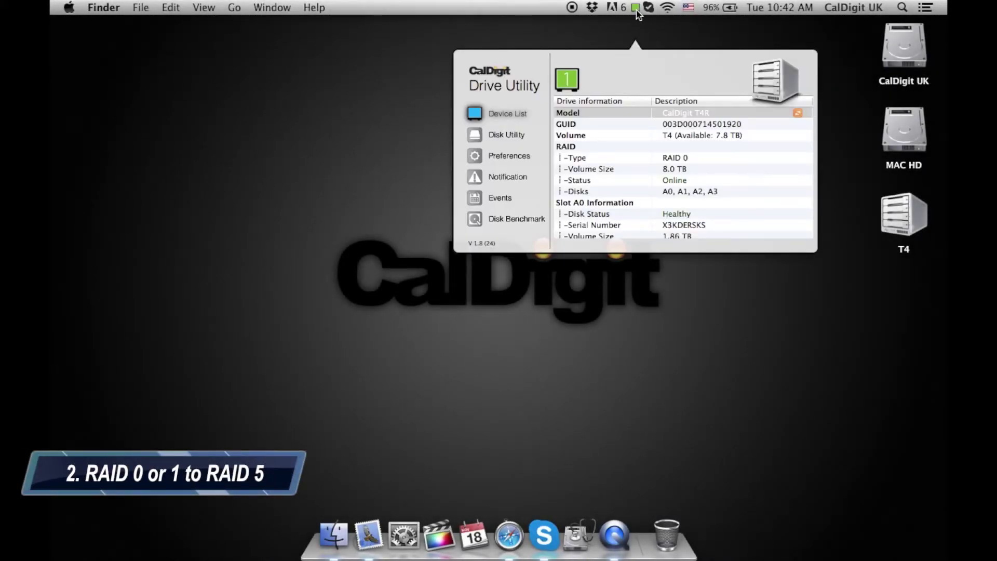
click(525, 130)
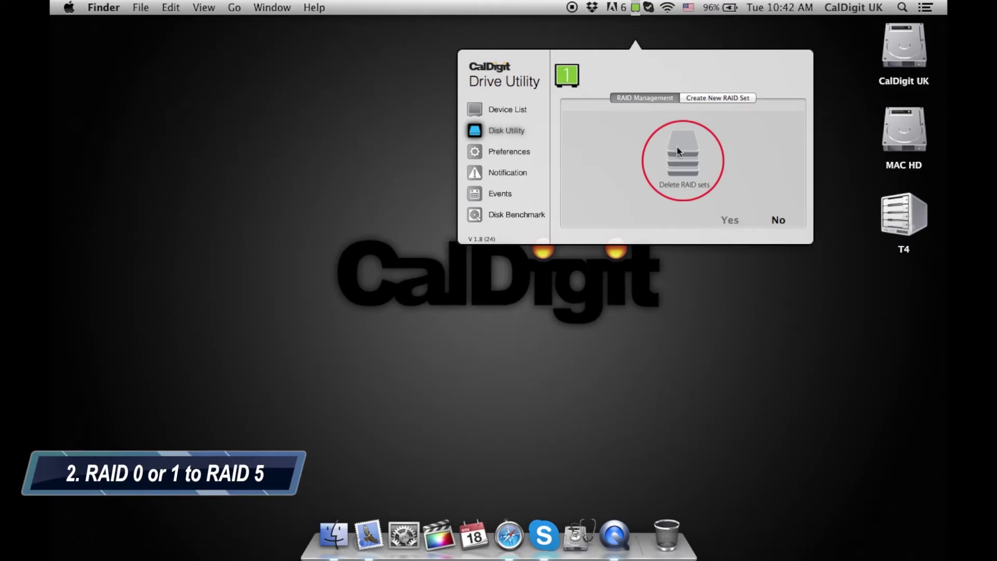
Delete the RAID 0 set and confirm erasing all its data
click(689, 156)
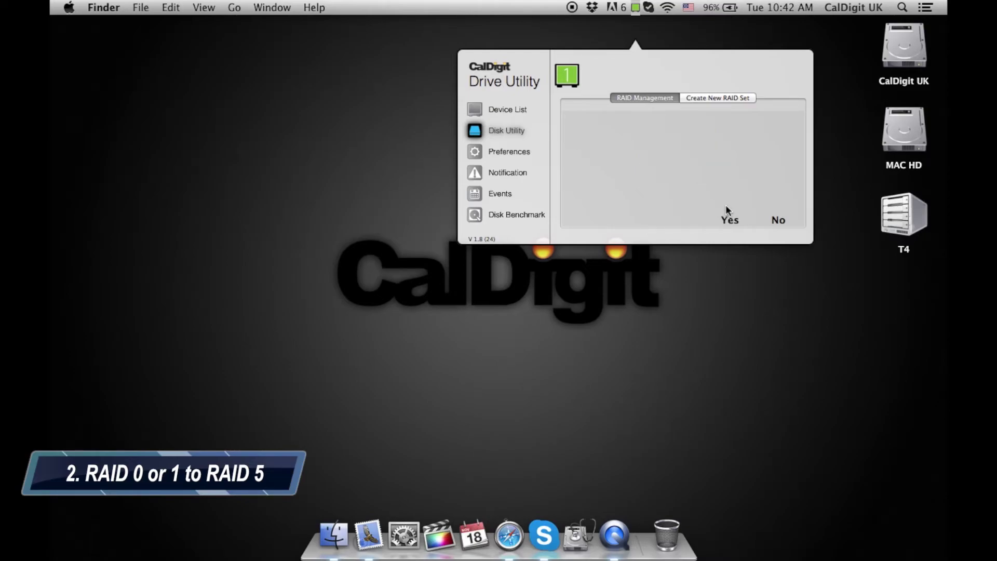
click(728, 219)
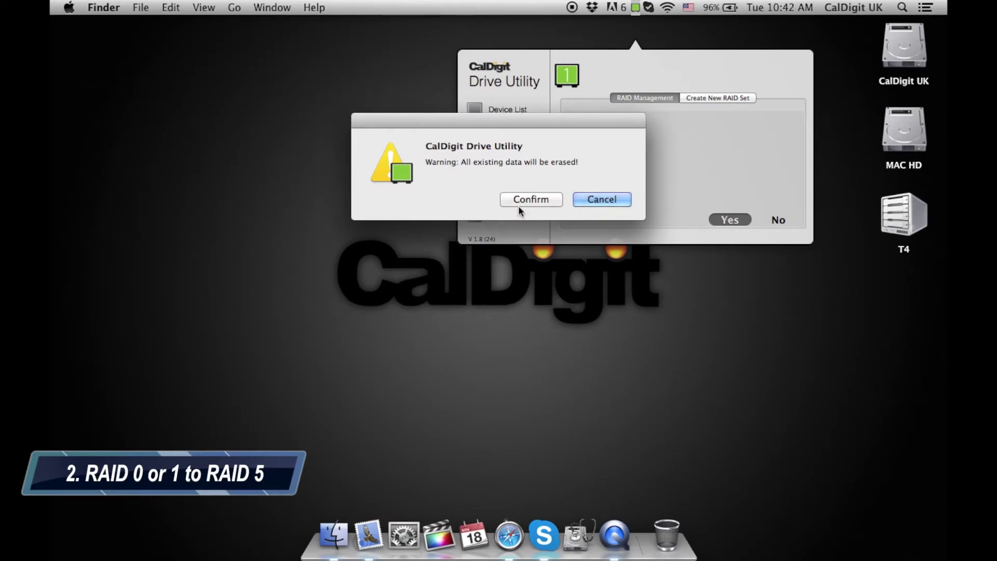
click(523, 199)
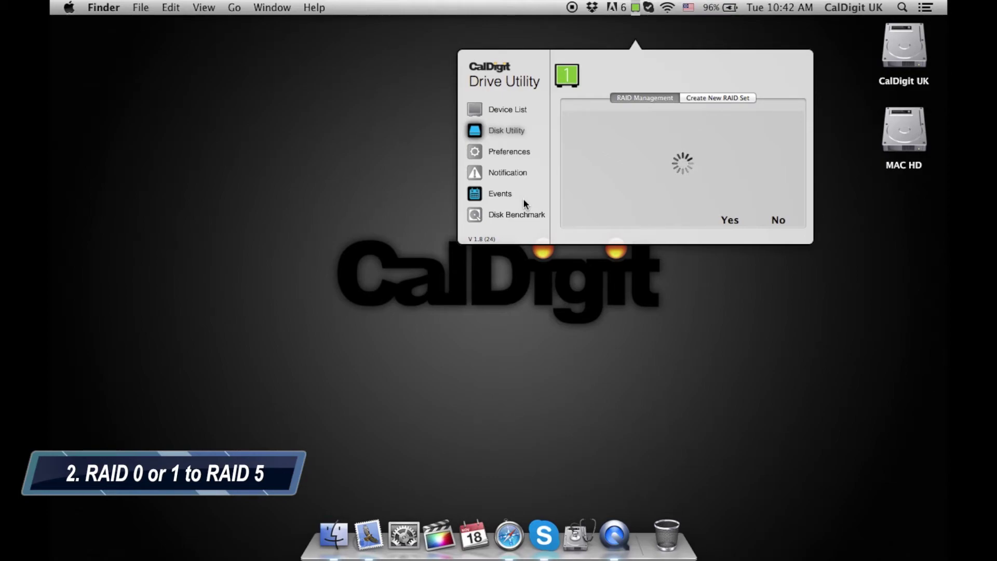
Create a 6.00 TB RAID 5 set on disks A0–A3, confirm the erase, and close the panel
click(521, 137)
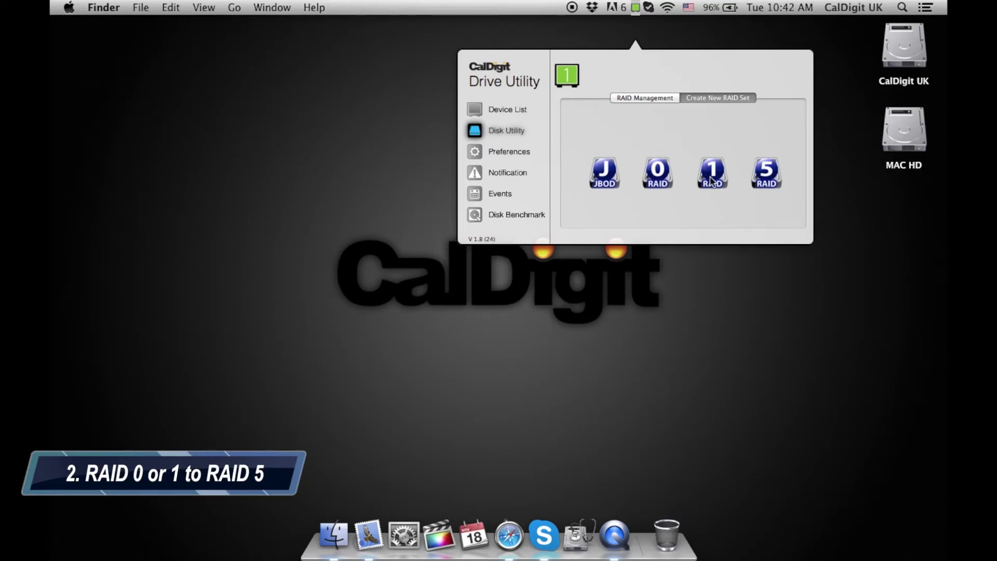
click(764, 174)
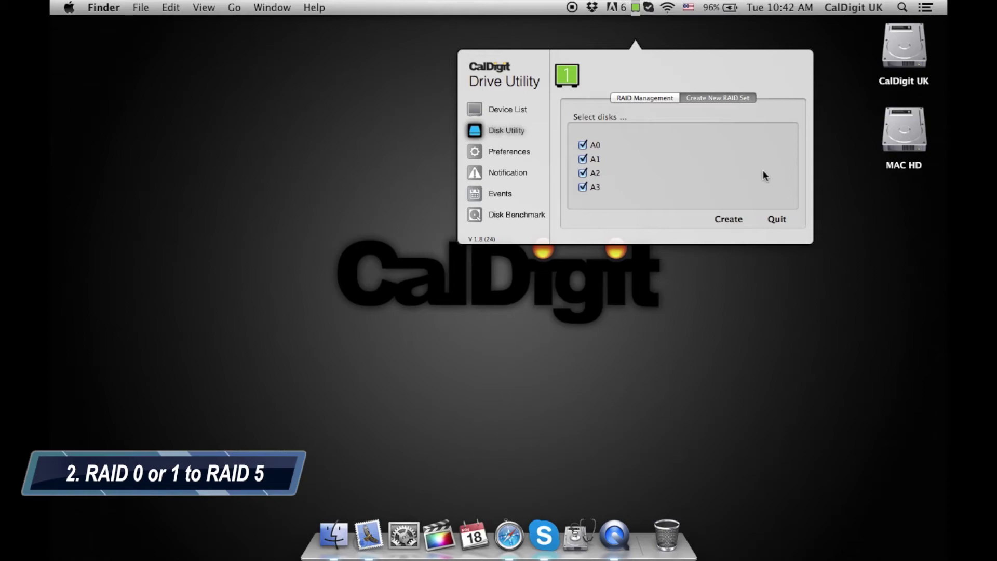
click(729, 219)
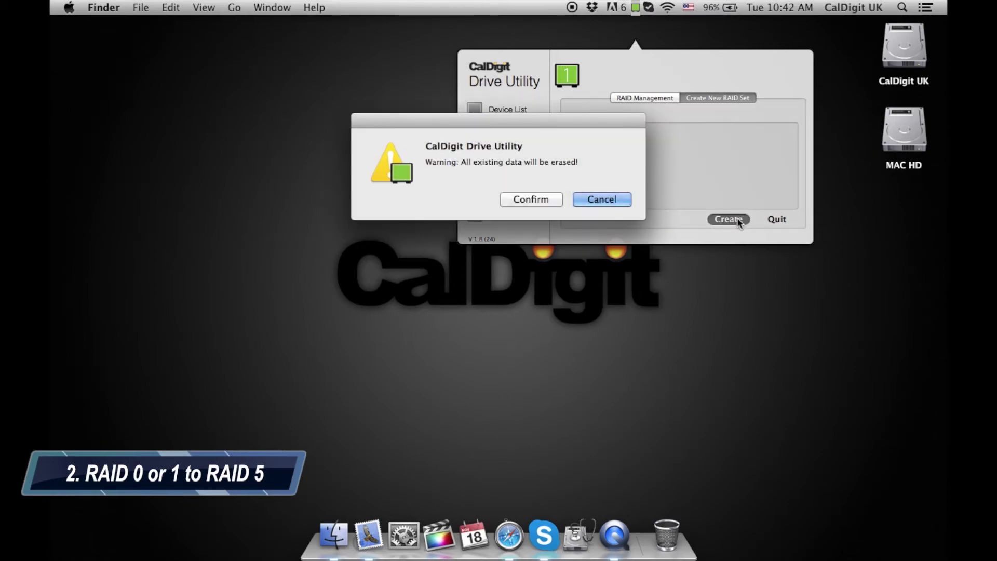
click(532, 202)
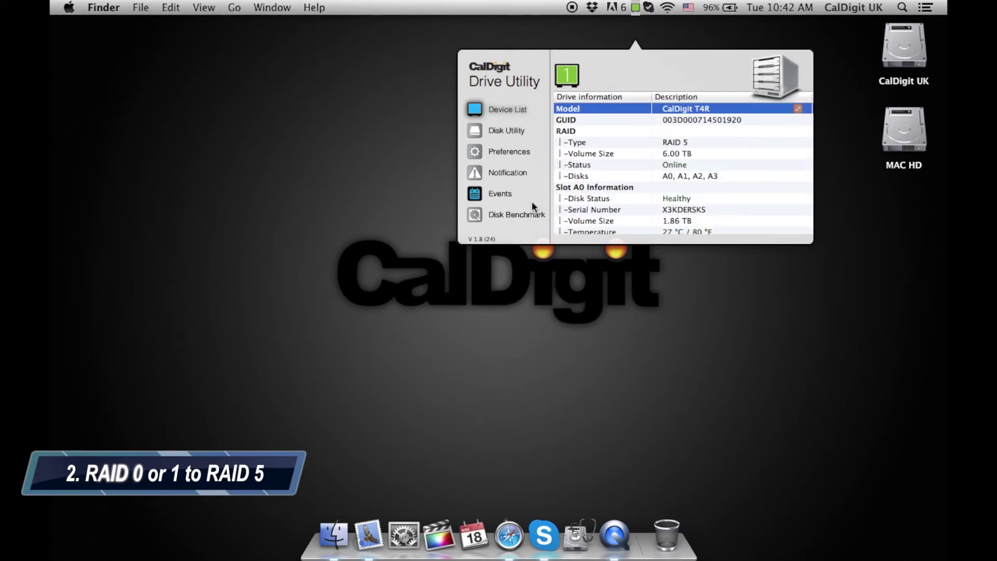
click(679, 335)
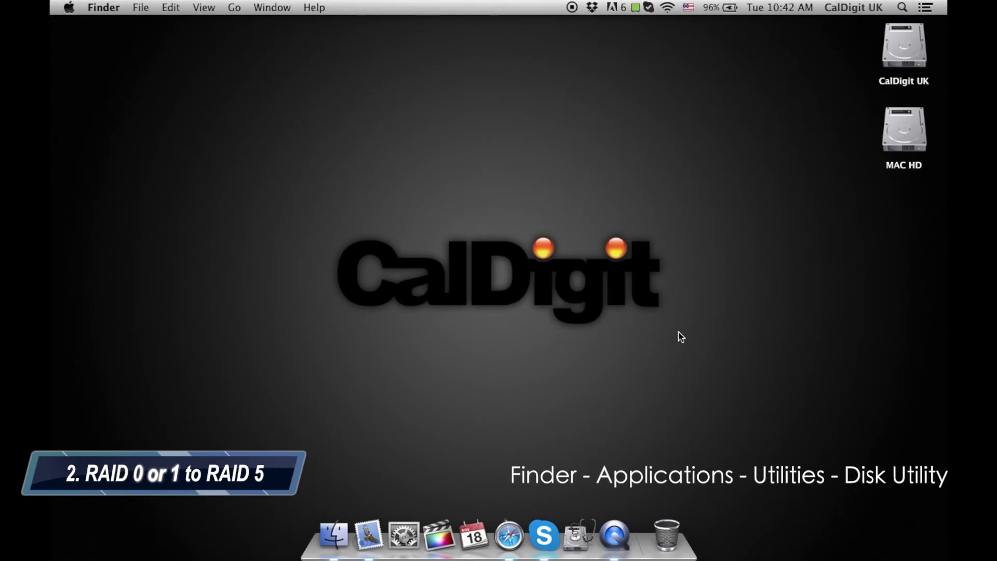
In Disk Utility, give the 6 TB CalDigit RAID Media a single partition named T4
click(577, 533)
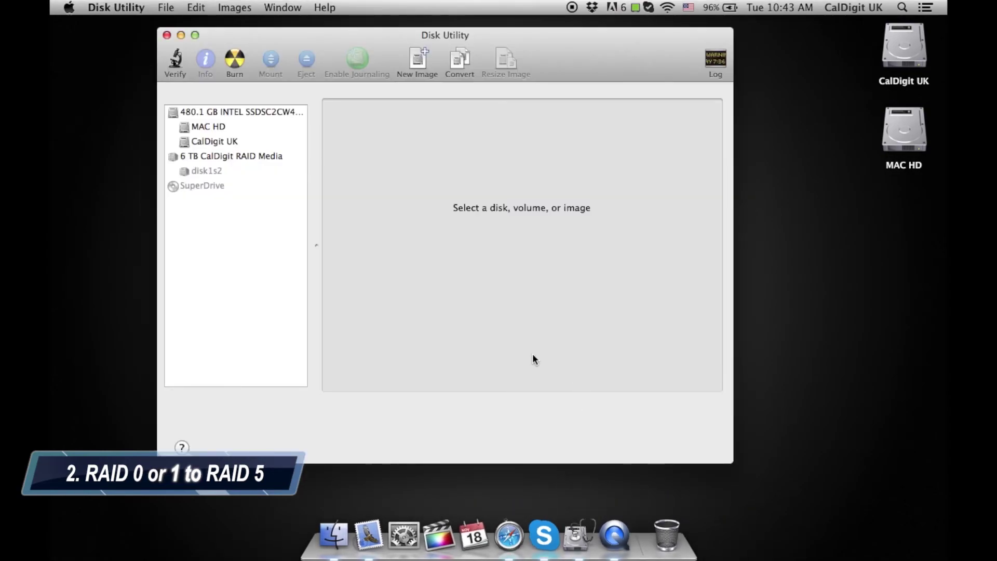
click(229, 157)
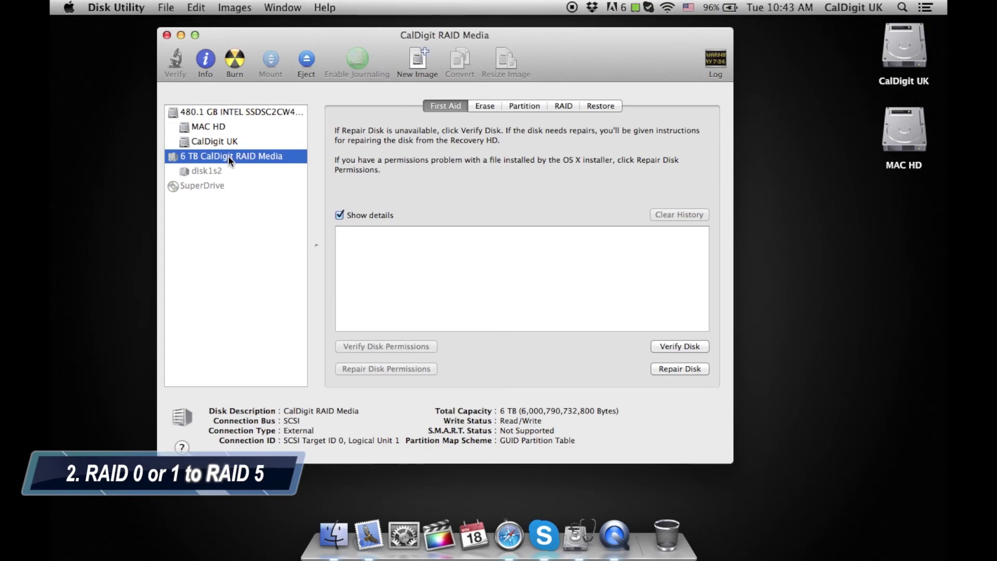
click(532, 107)
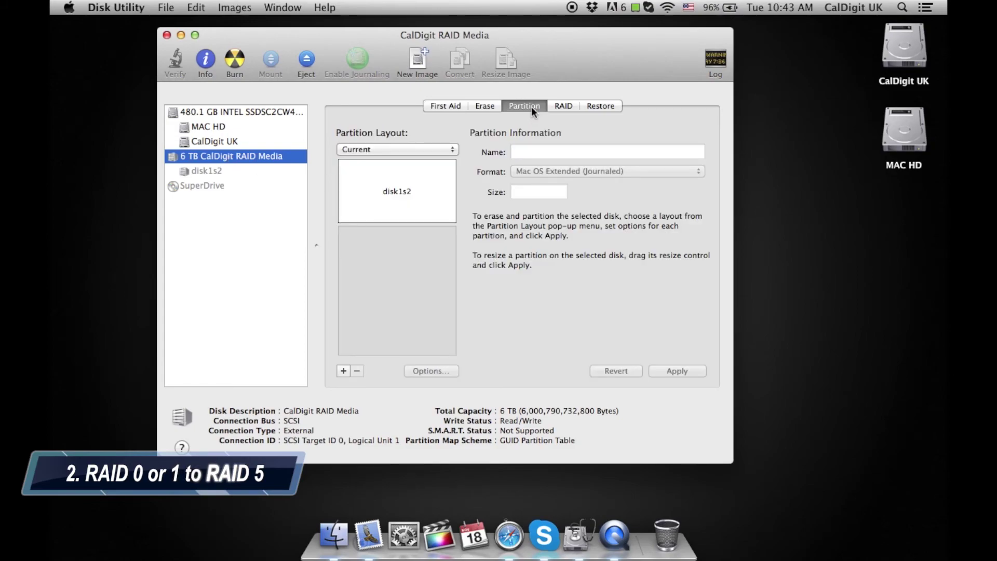
click(423, 149)
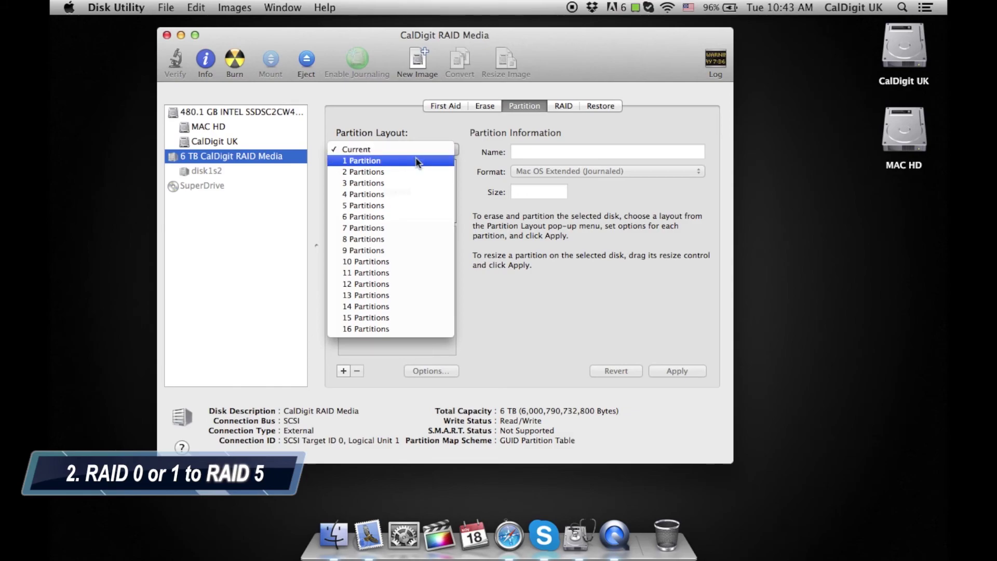
click(416, 161)
click(585, 152)
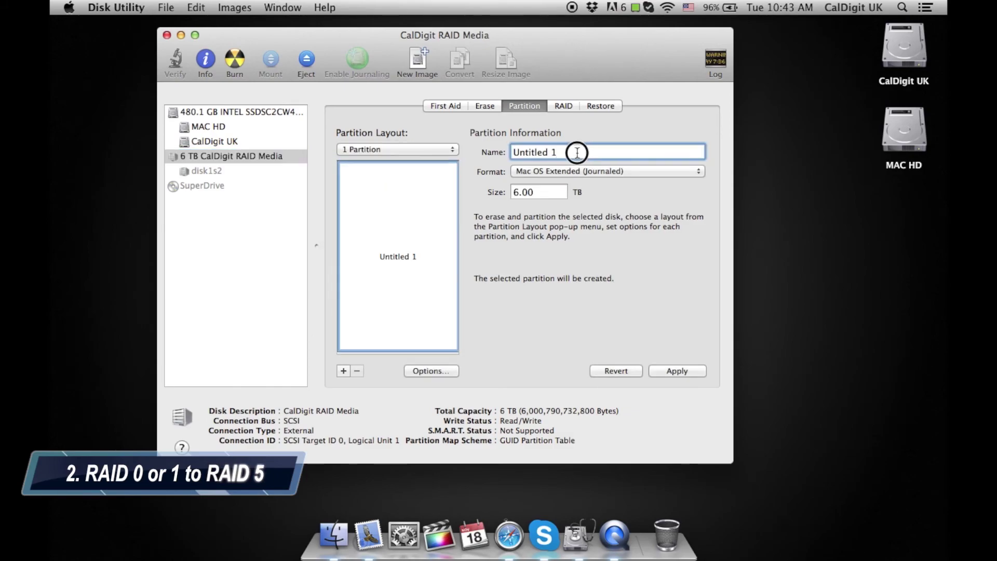
key(BackSpace)
text(T4)
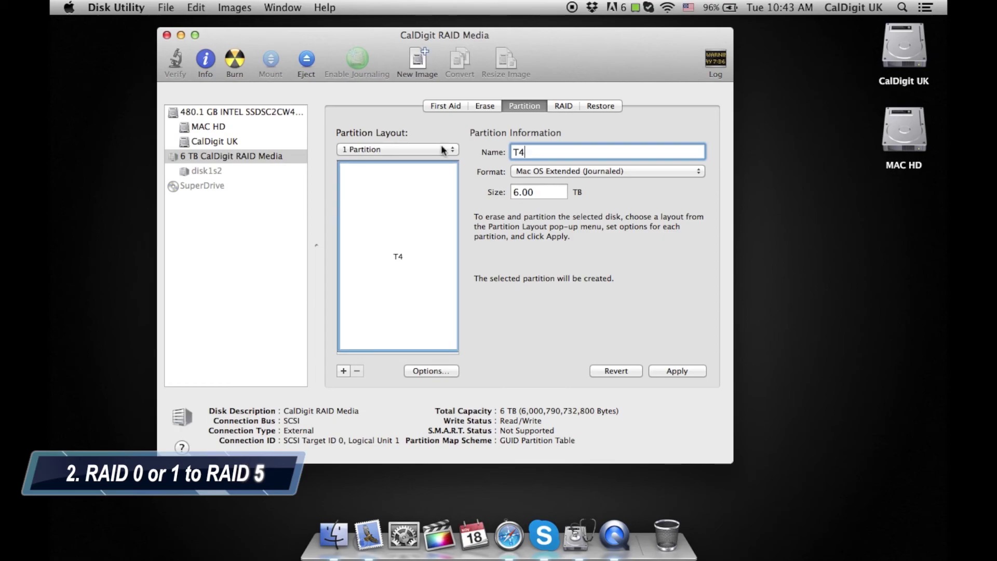
Choose the Apple Partition Map scheme, then apply and confirm the T4 partitioning
click(441, 371)
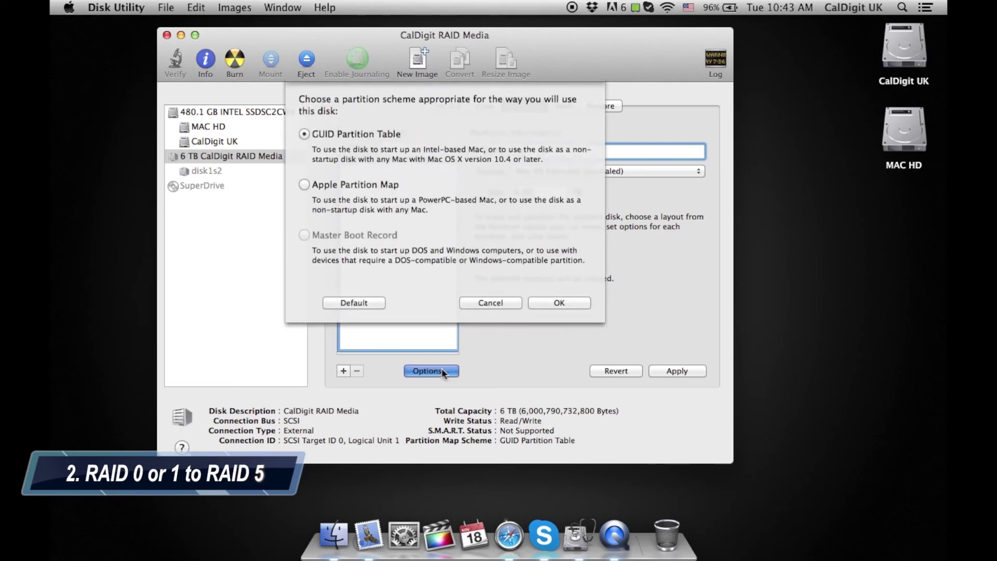
click(370, 187)
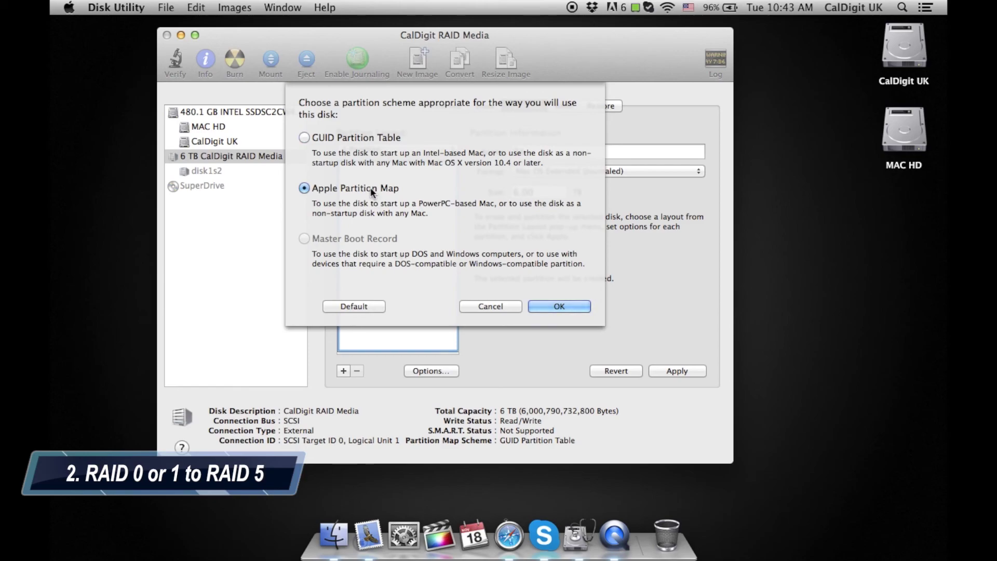
click(544, 310)
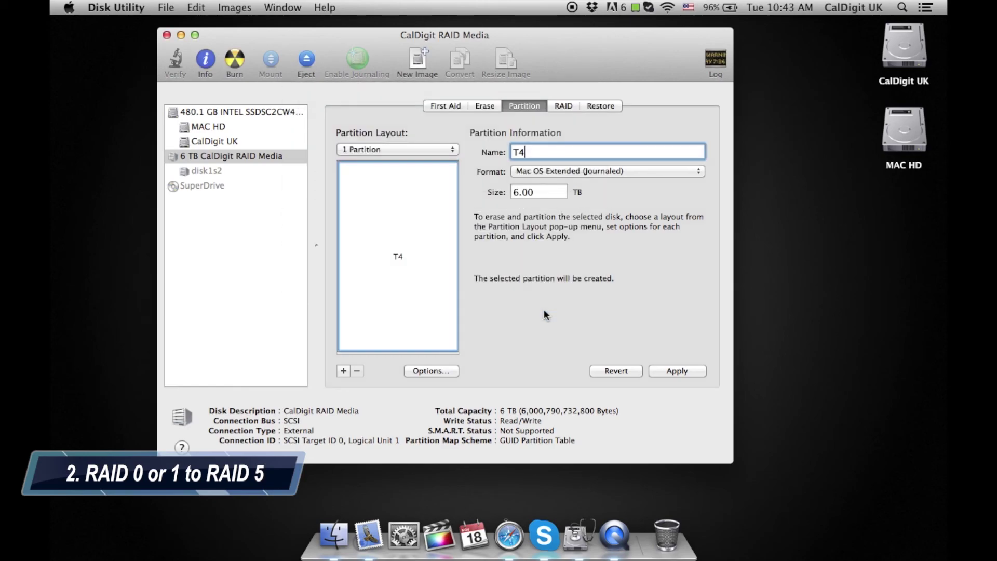
click(681, 370)
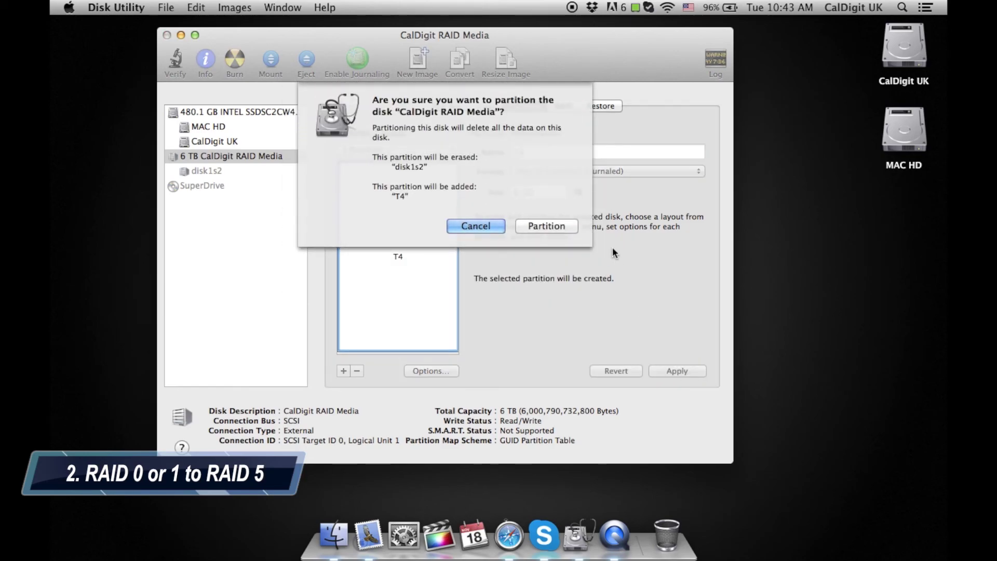
click(568, 231)
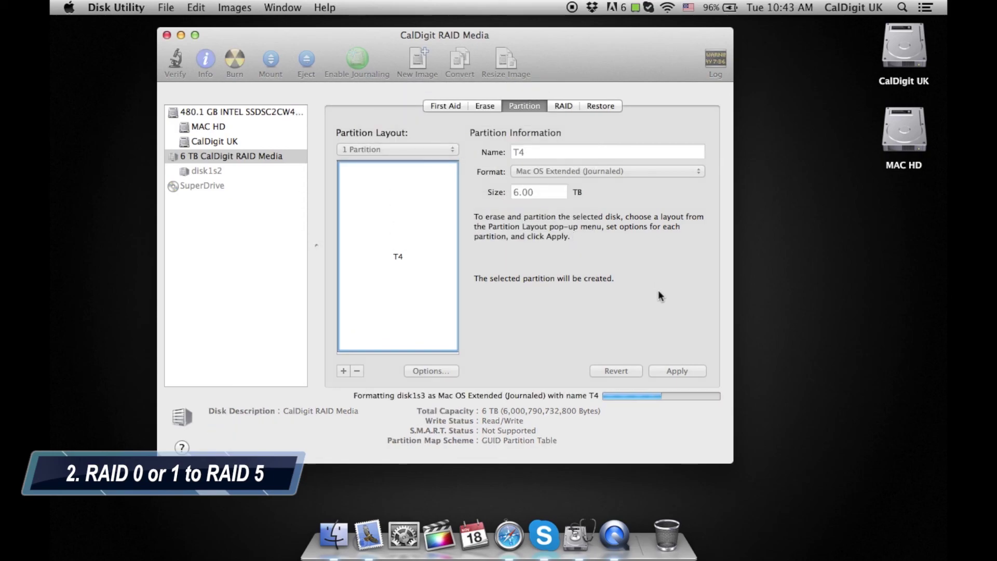